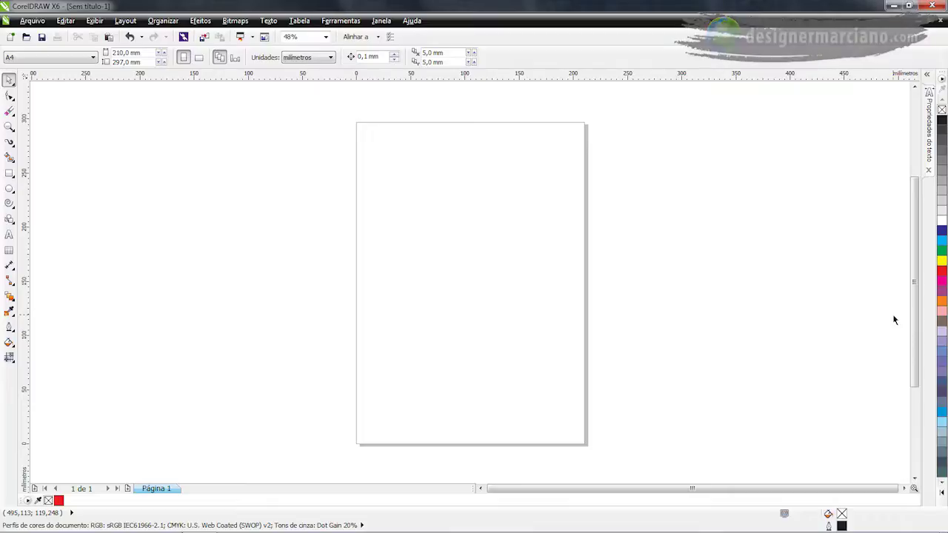
key("ctrl+c")
key("ctrl+v")
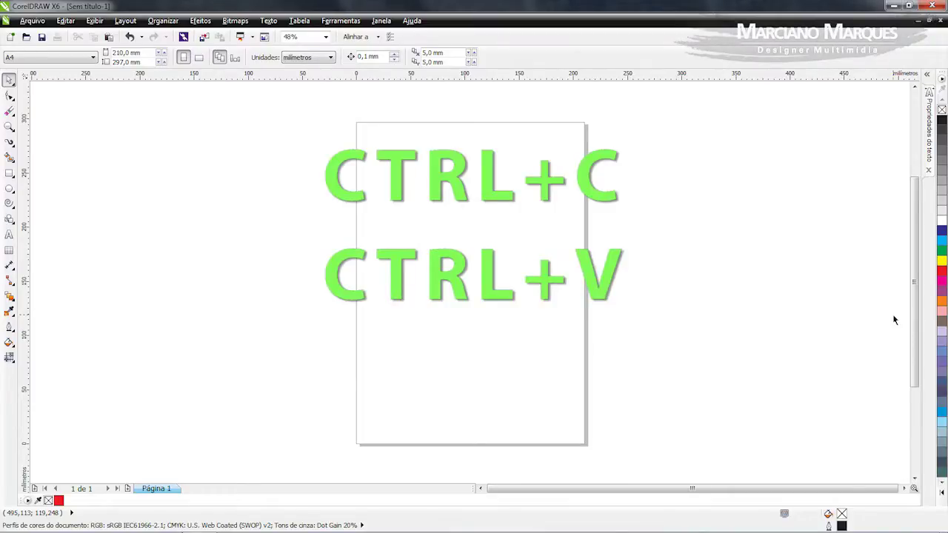
key("ctrl+x")
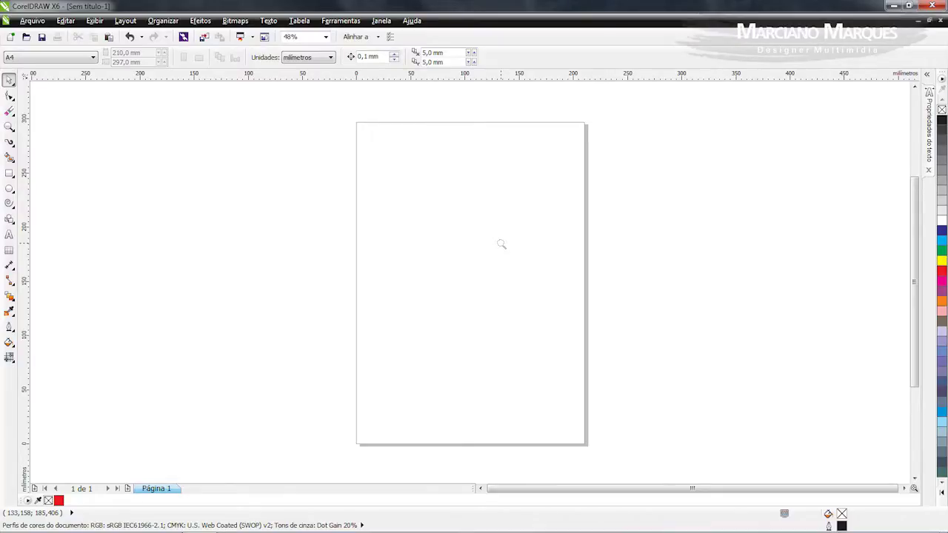
- Zoom in on the page's upper-left corner and back out, and fit the view to the two squares and to the full page
left_click_drag(339, 121, 395, 155)
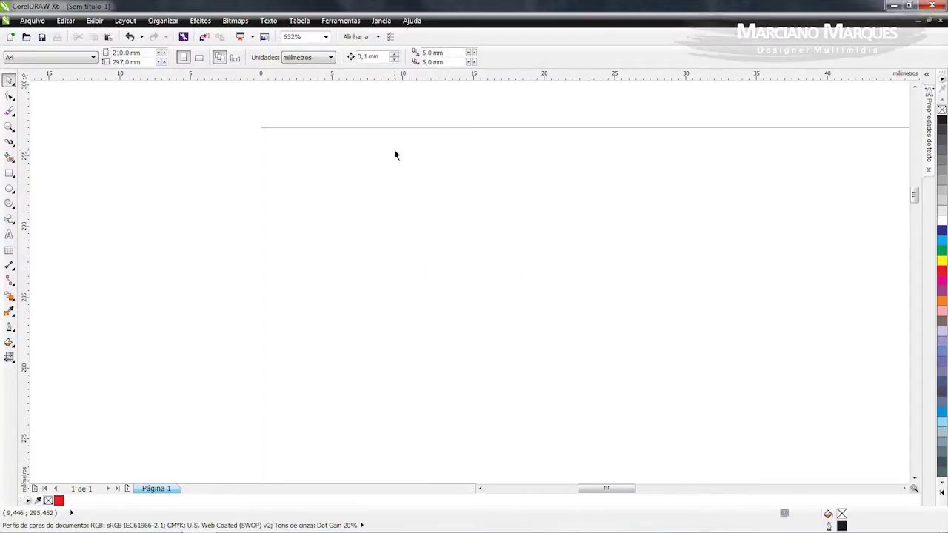
scroll(396, 155, "down", 2)
scroll(395, 154, "down", 6)
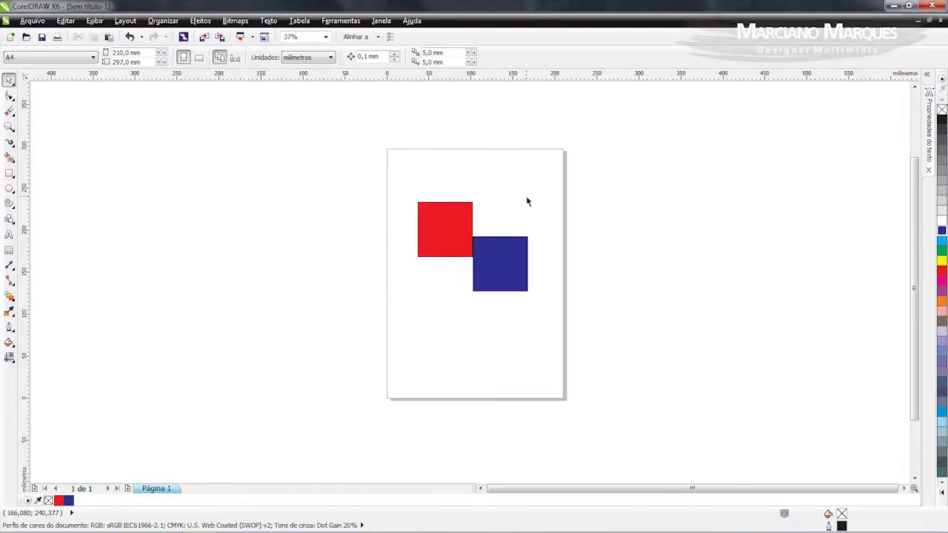
key("F4")
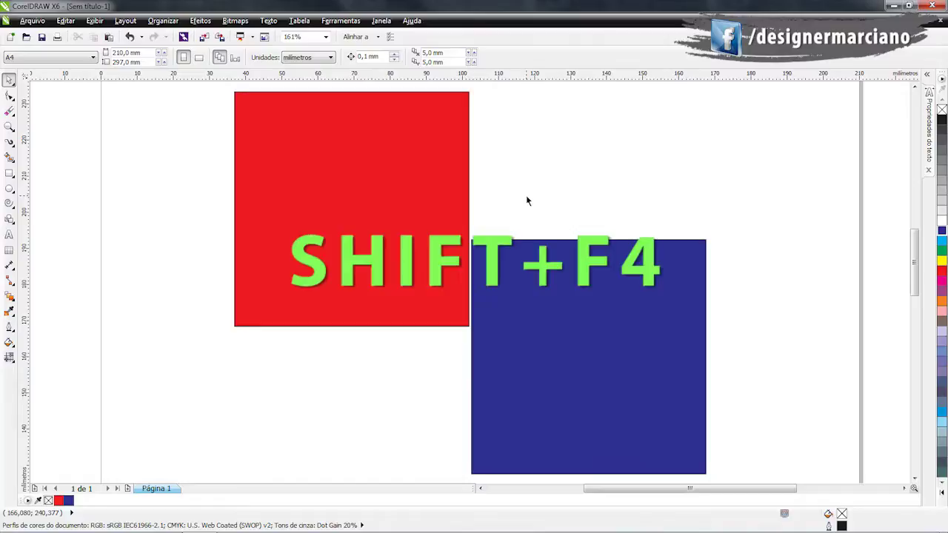
key("shift+F4")
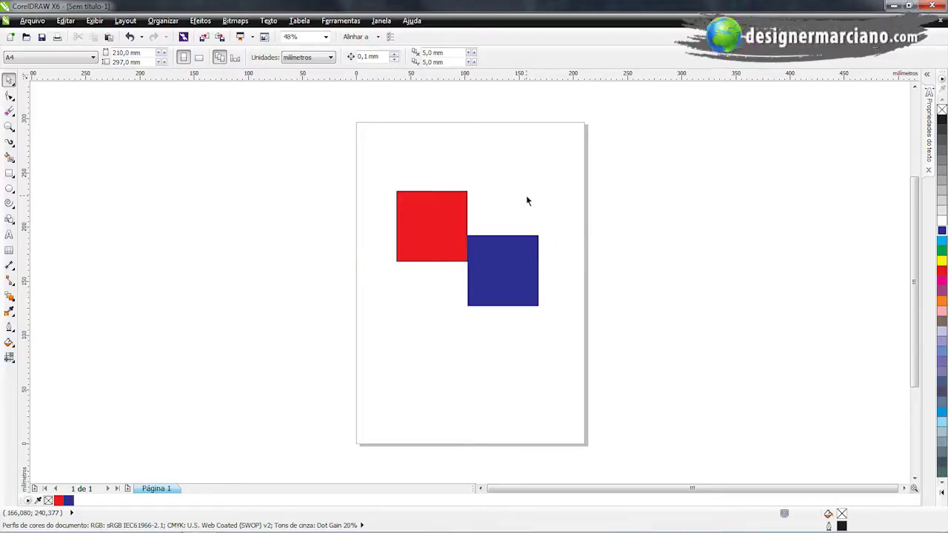
- Close the current document without saving and create a new document with the default settings
key("ctrl+F4")
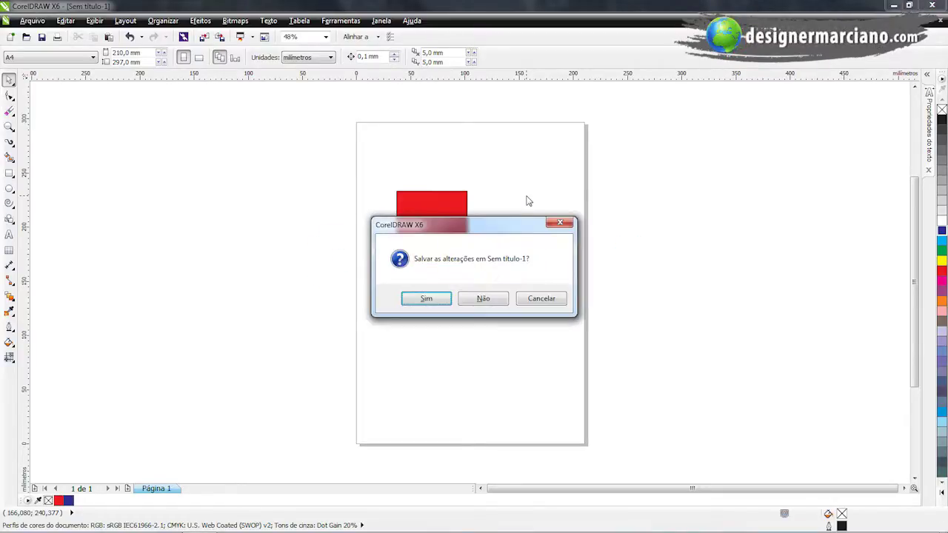
key("n")
key("ctrl+n")
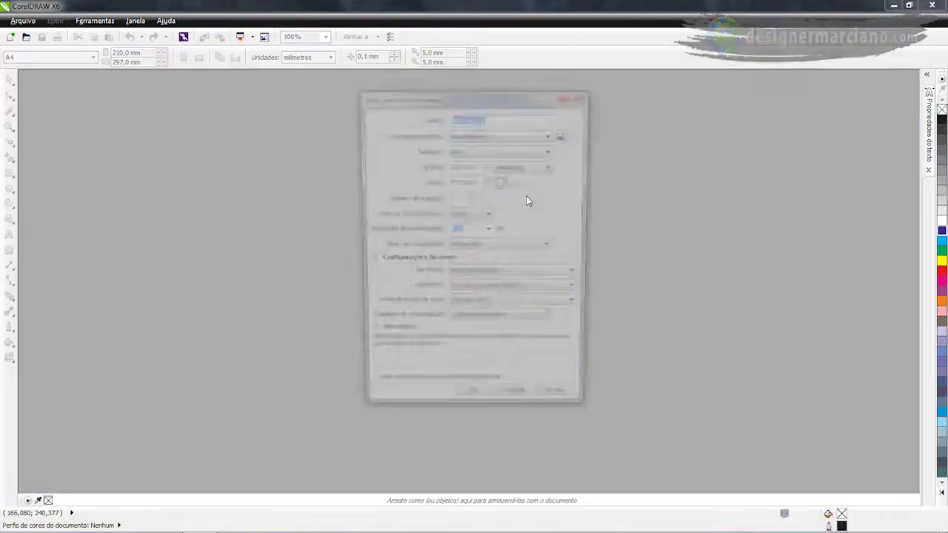
key("Return")
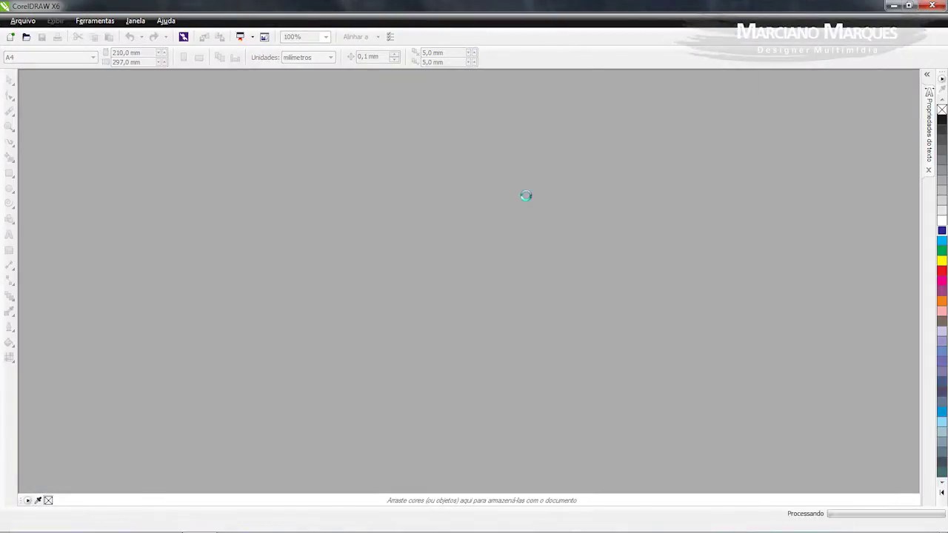
key("ctrl+o")
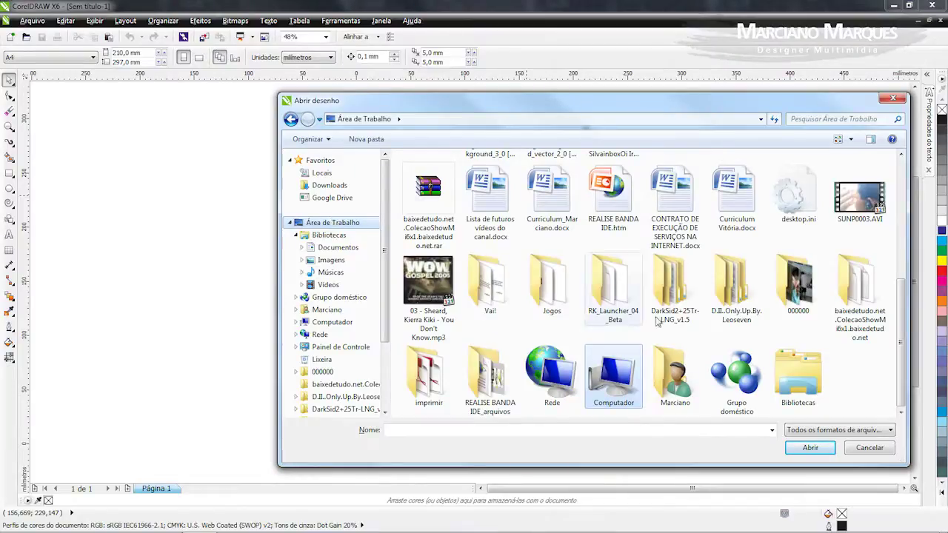
key("Escape")
key("ctrl+e")
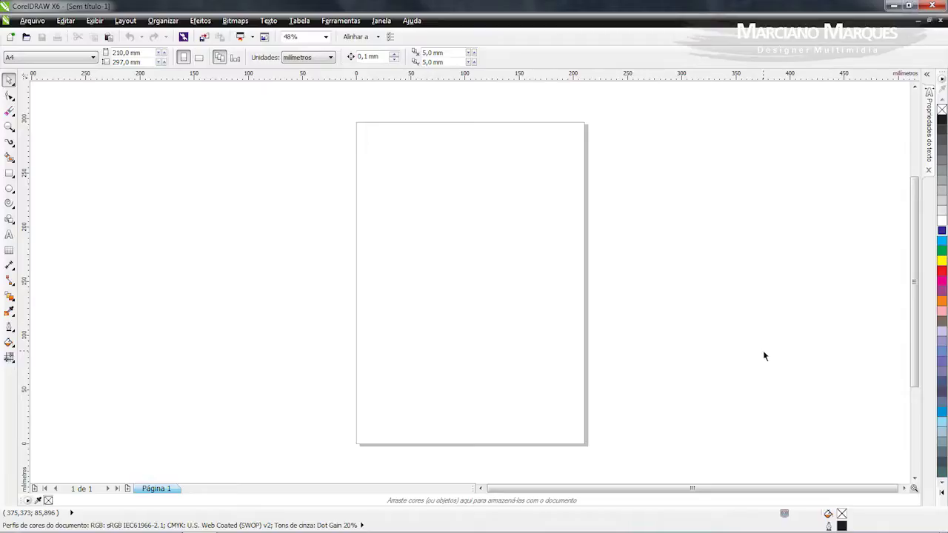
key("ctrl+i")
key("ctrl+shift+t")
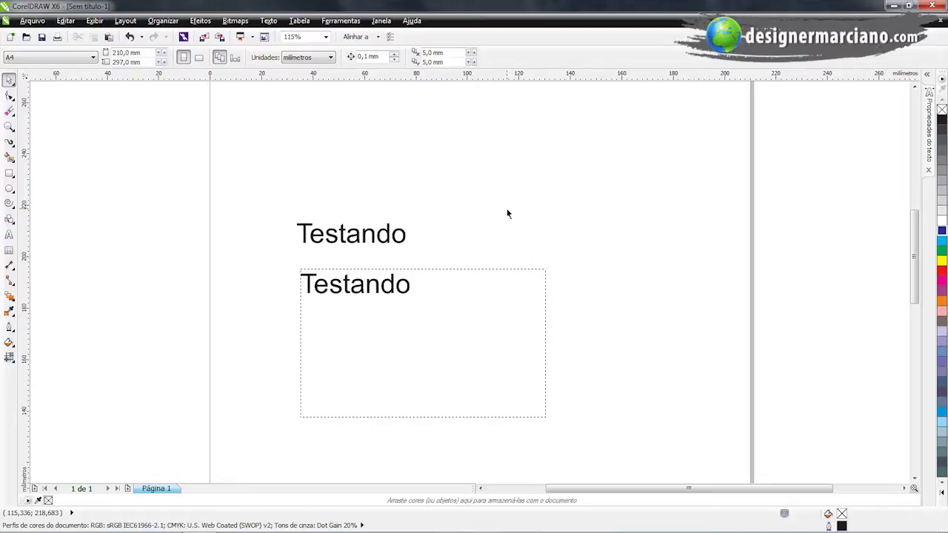
- Open the upper artistic text "Testando" for editing in the text editor
left_click(352, 235)
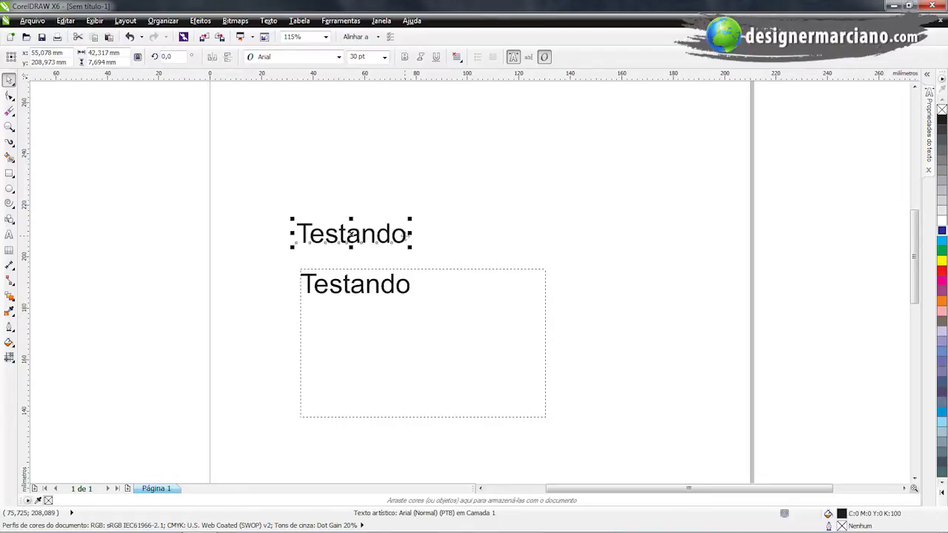
key("ctrl+shift+t")
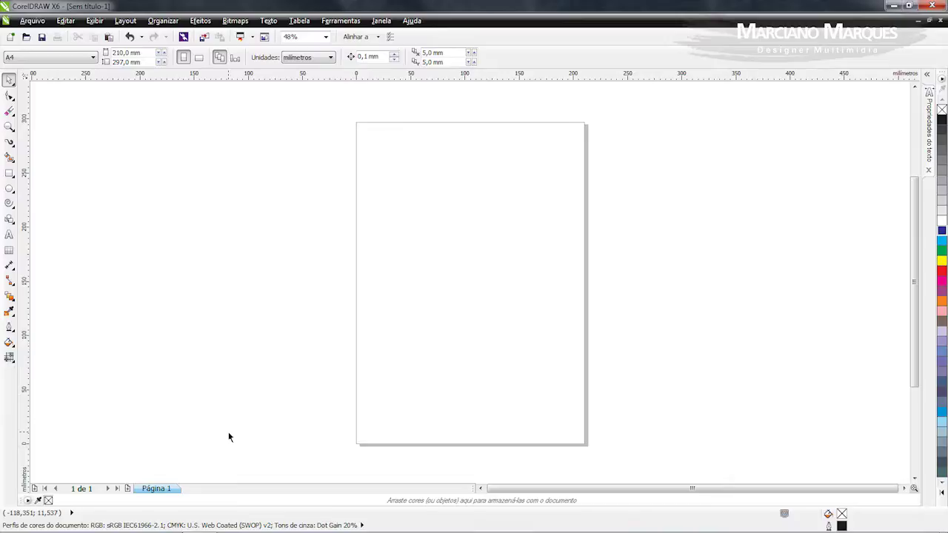
- Display the list of previous actions that can be undone
key("ctrl+shift+z")
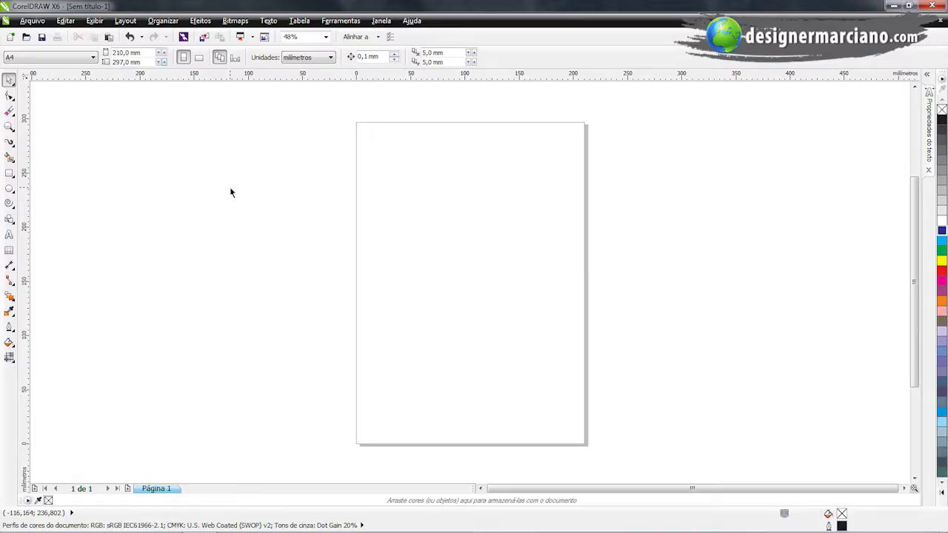
left_click(142, 37)
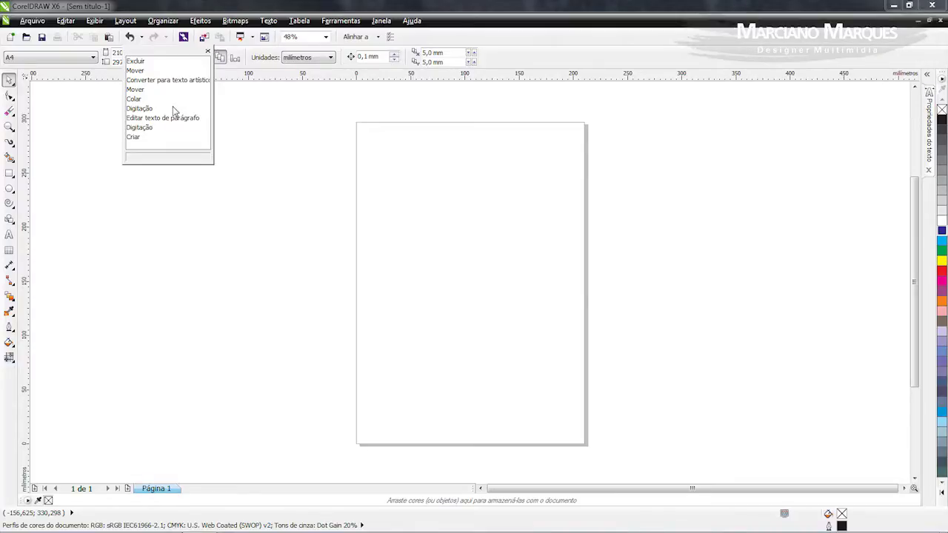
key("ctrl+s")
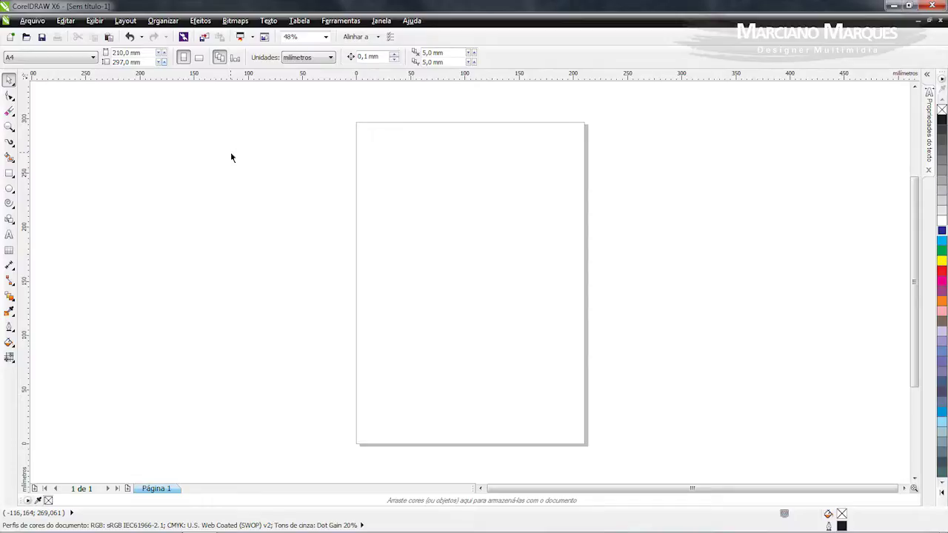
key("ctrl+shift+s")
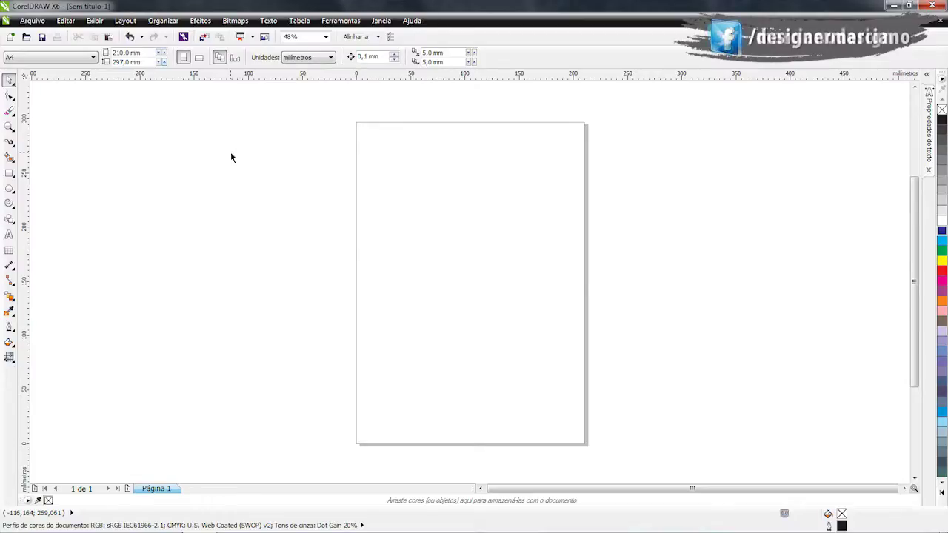
key("ctrl+p")
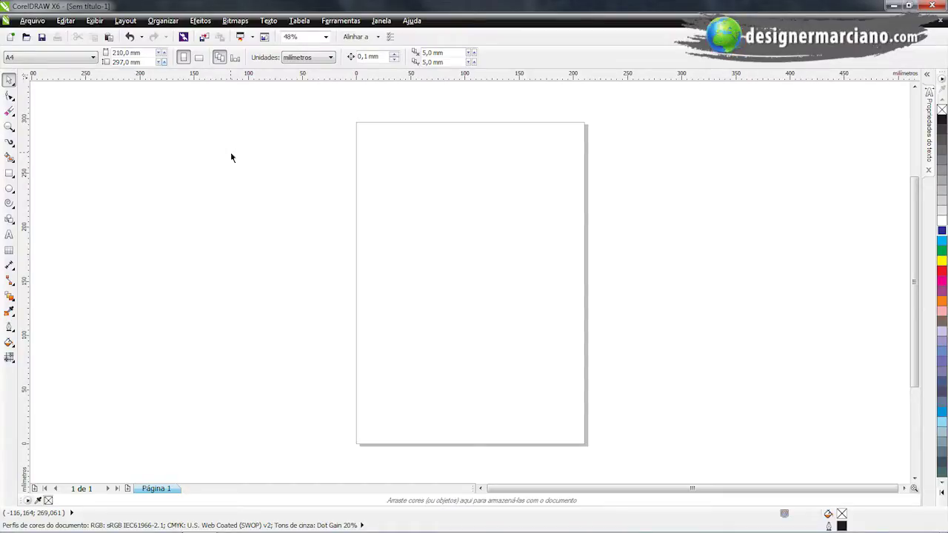
key("ctrl+r")
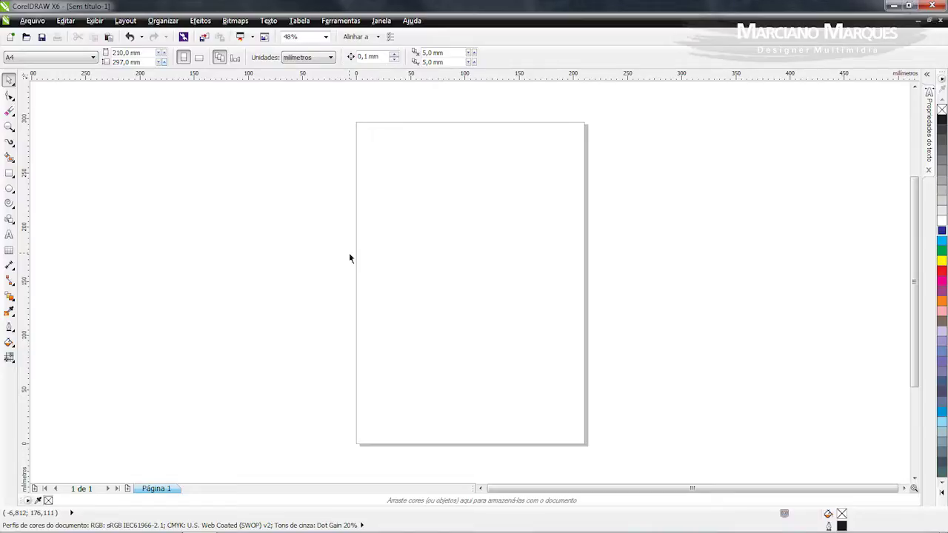
key("ctrl+g")
key("ctrl+w")
- View the Correção rápida page of the program options, close it, and show the full-screen preview
key("ctrl+j")
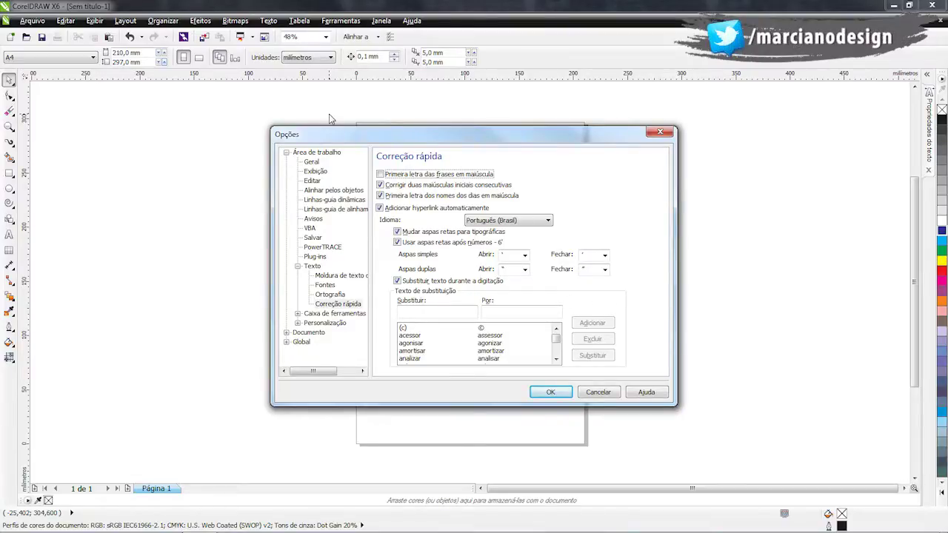
key("Escape")
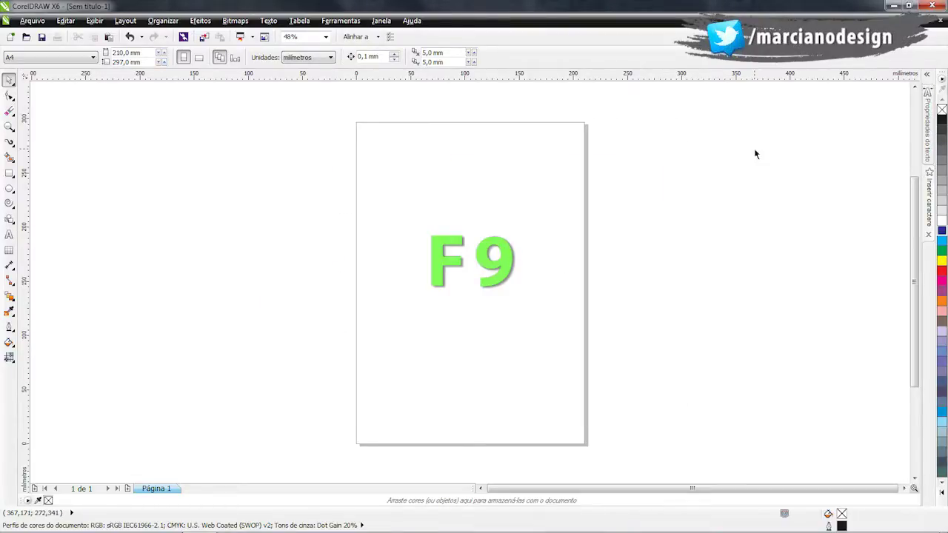
key("F9")
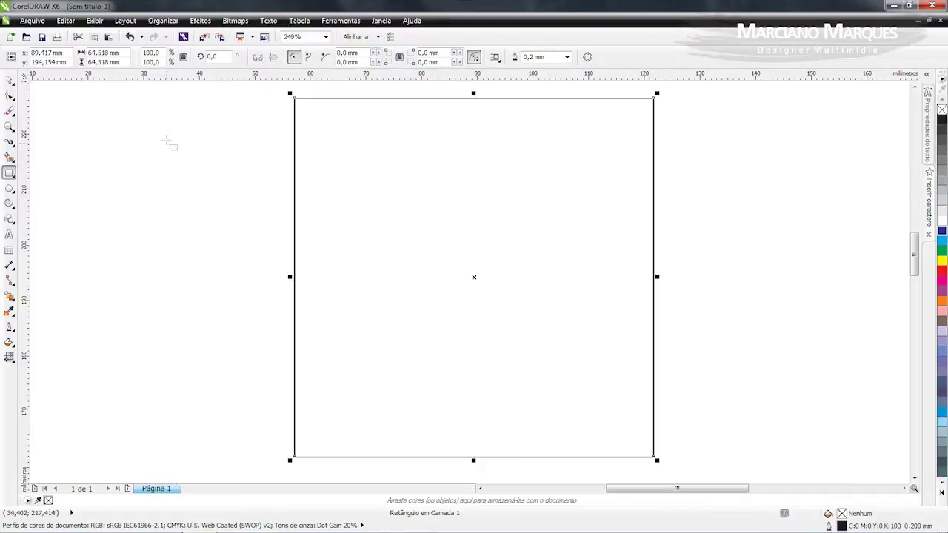
- Round all four corners of the square to a radius of about 6.6 mm and convert it to curves
left_click(9, 96)
mouse_move(296, 100)
left_mouse_down()
mouse_move(338, 97)
mouse_move(282, 114)
mouse_move(310, 99)
left_mouse_up()
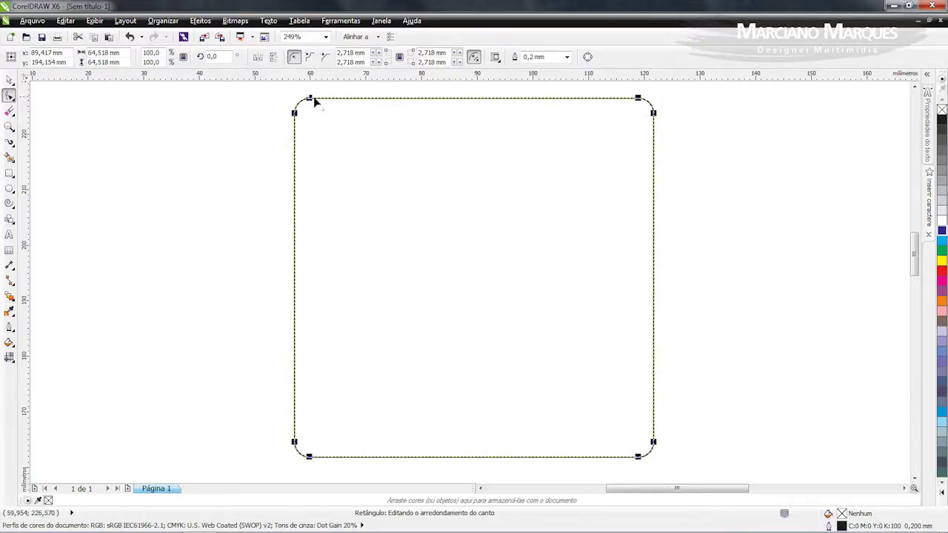
left_click_drag(312, 97, 334, 95)
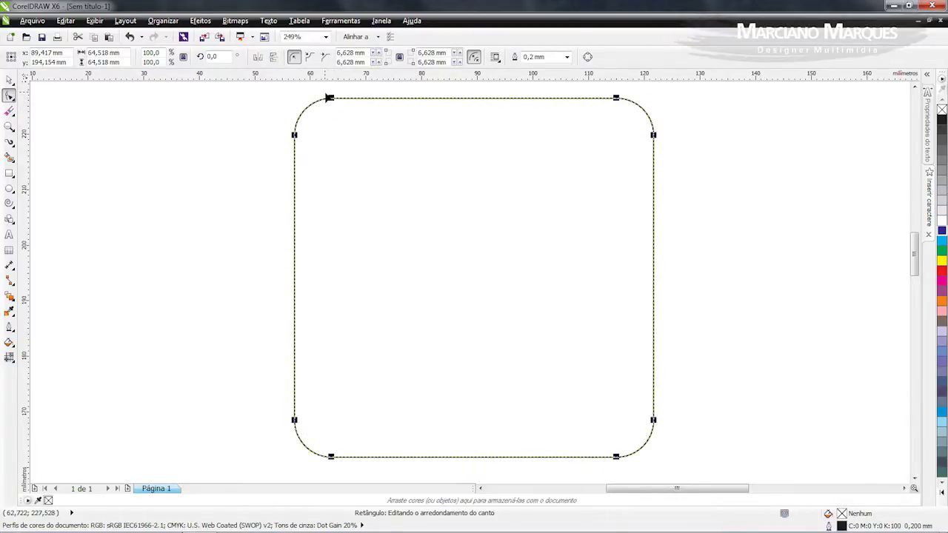
key("ctrl+q")
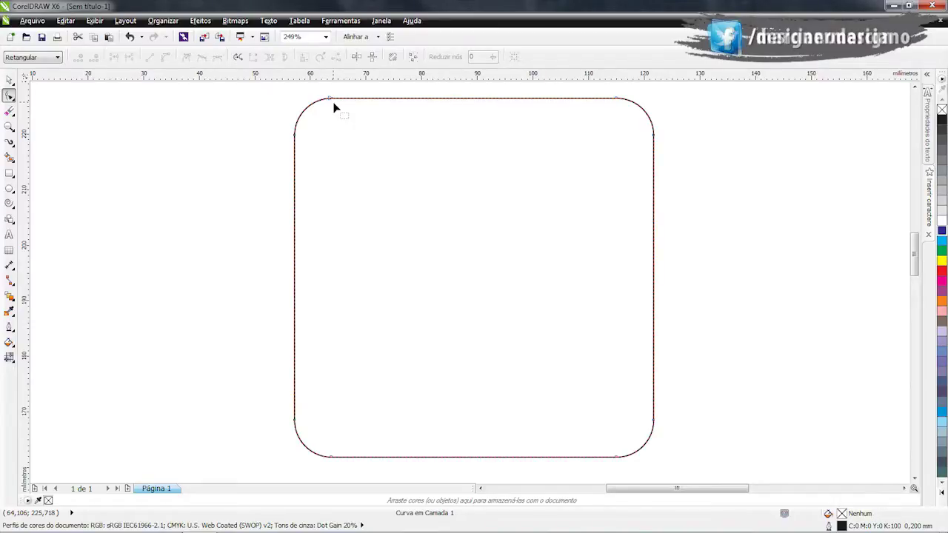
- Convert the blue rounded square's outline to an object, moving the outline about 37 mm left and the blue fill to the right
key("ctrl+shift+q")
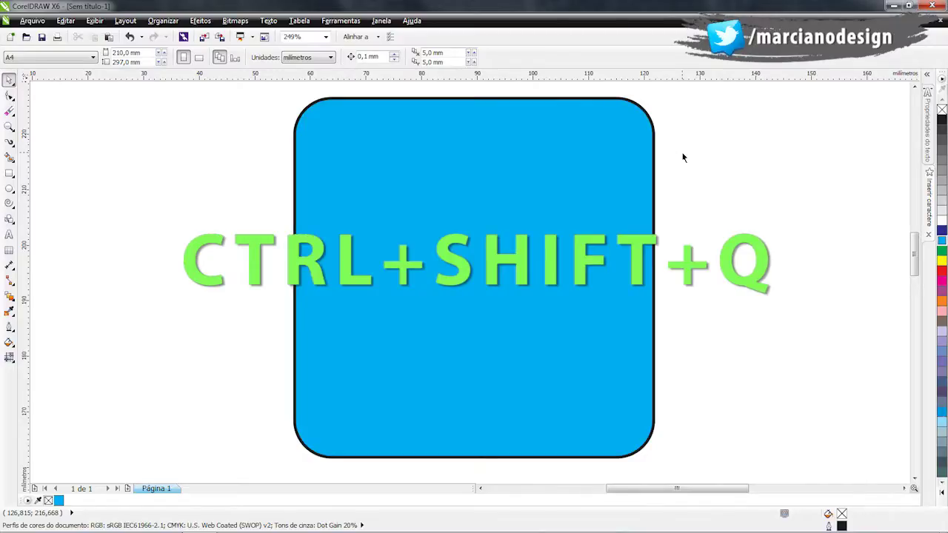
left_click(577, 176)
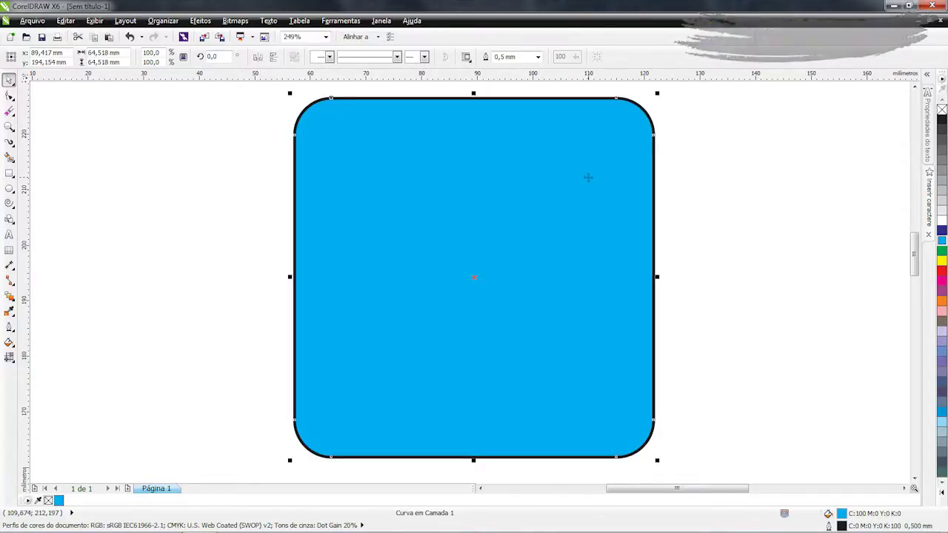
key("ctrl+shift+q")
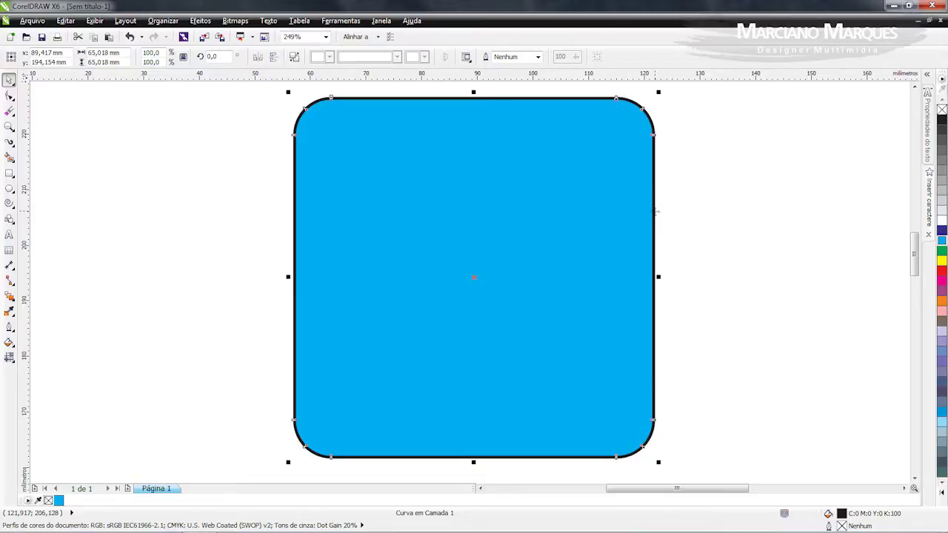
left_click_drag(655, 212, 449, 226)
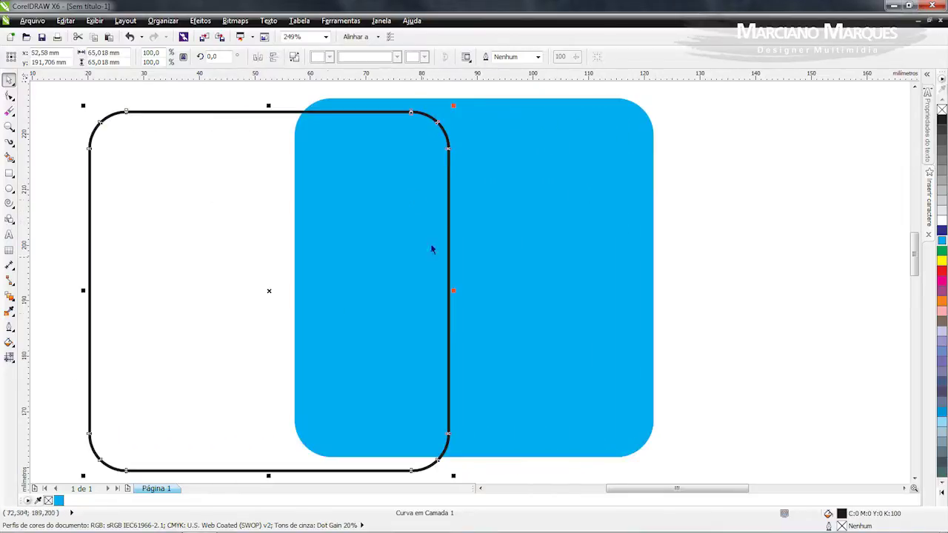
left_click_drag(538, 256, 754, 257)
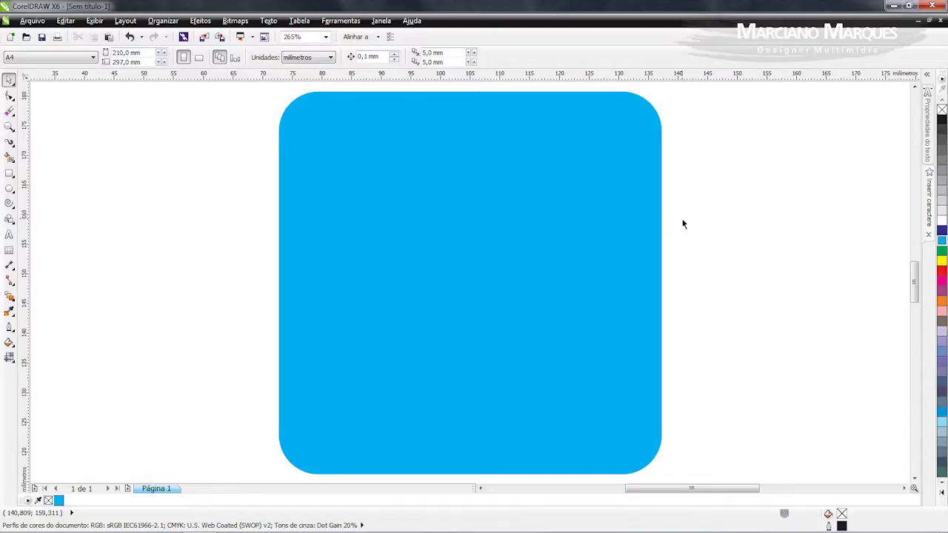
- Select the blue rounded square and activate the Shape tool to edit its nodes
left_click(564, 238)
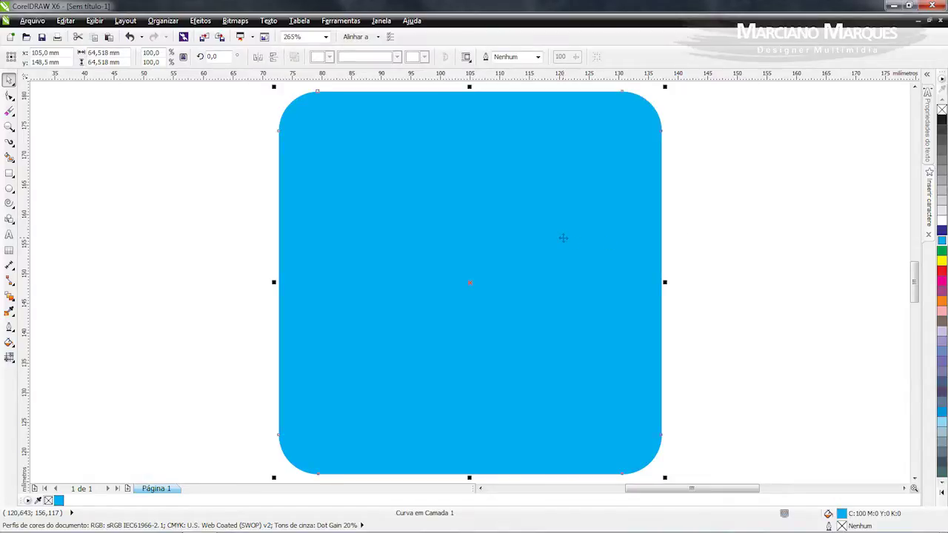
key("F10")
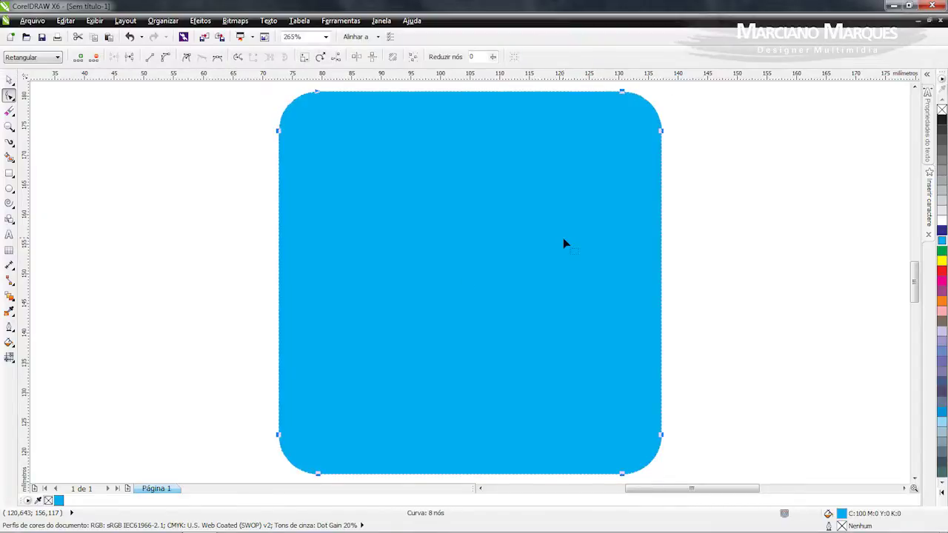